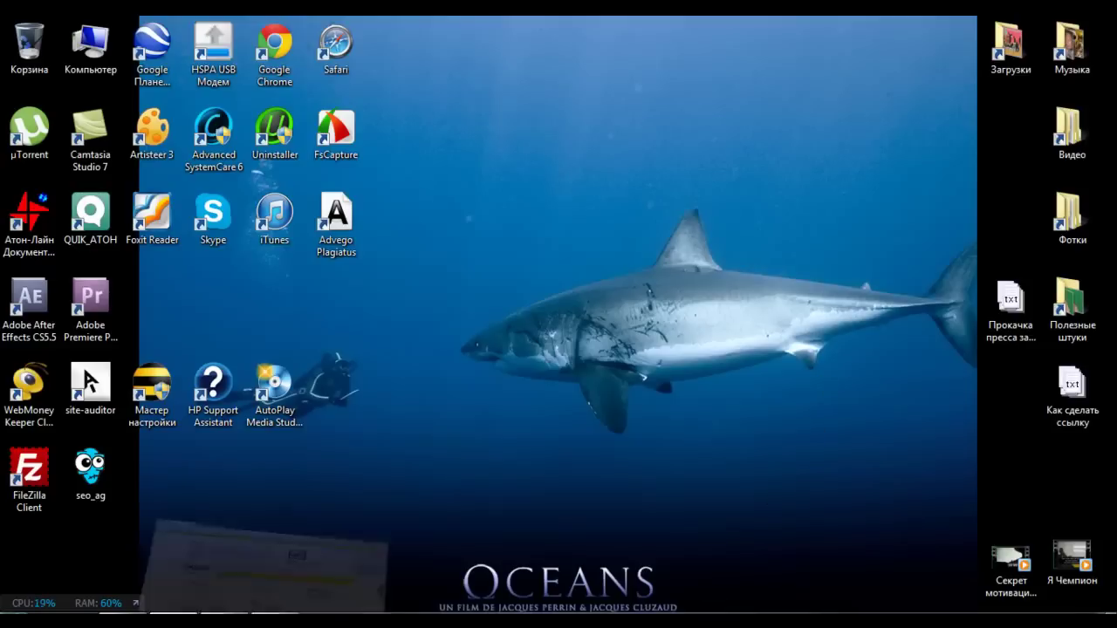
Restore the Chrome window showing the yandex.ru home page over the desktop.
click(229, 549)
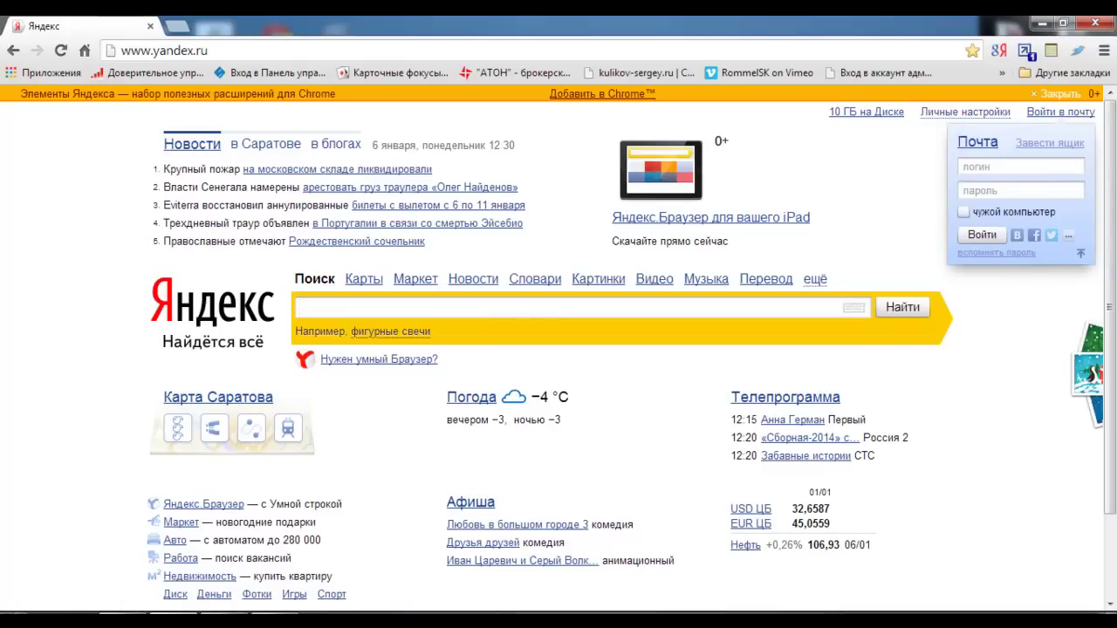
Sign in to Yandex Mail with the account's e-mail login and password.
click(1026, 167)
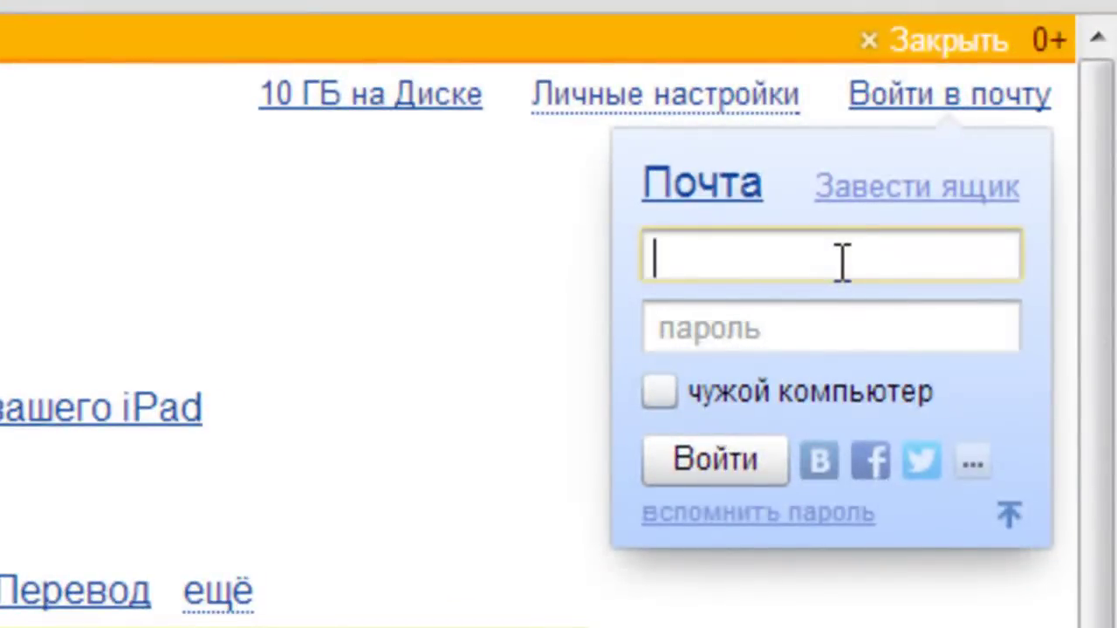
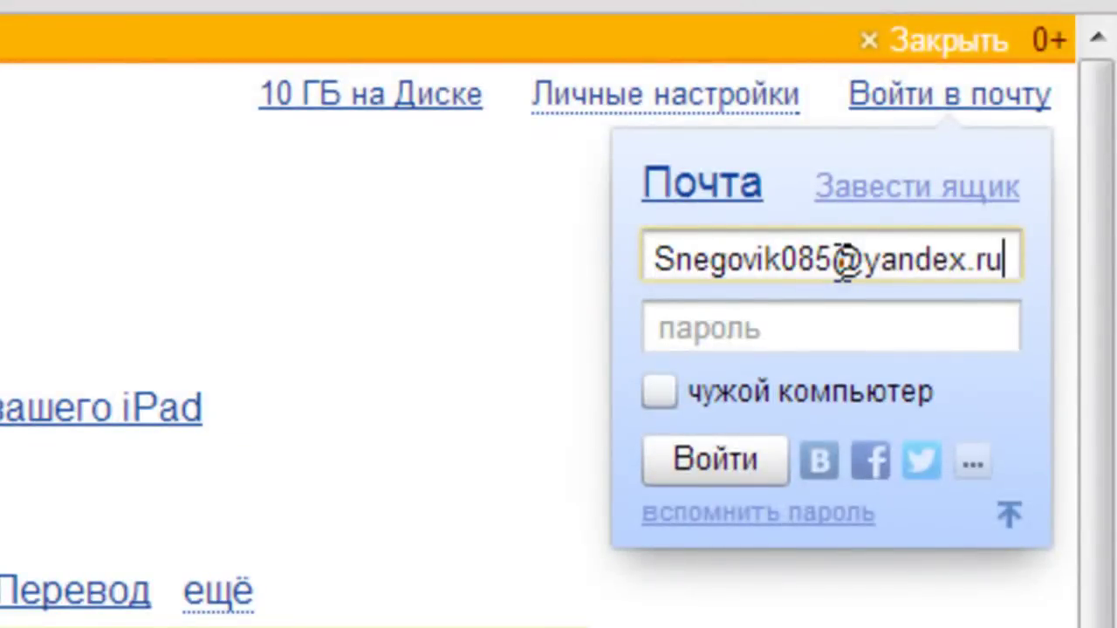
click(830, 321)
text(•••••••••)
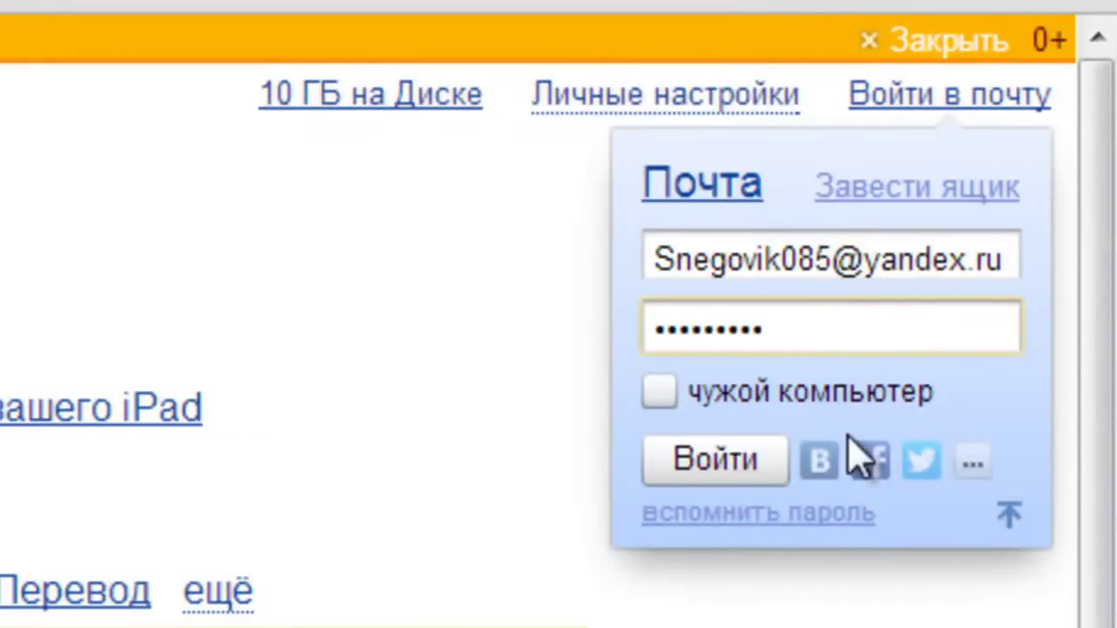
click(703, 463)
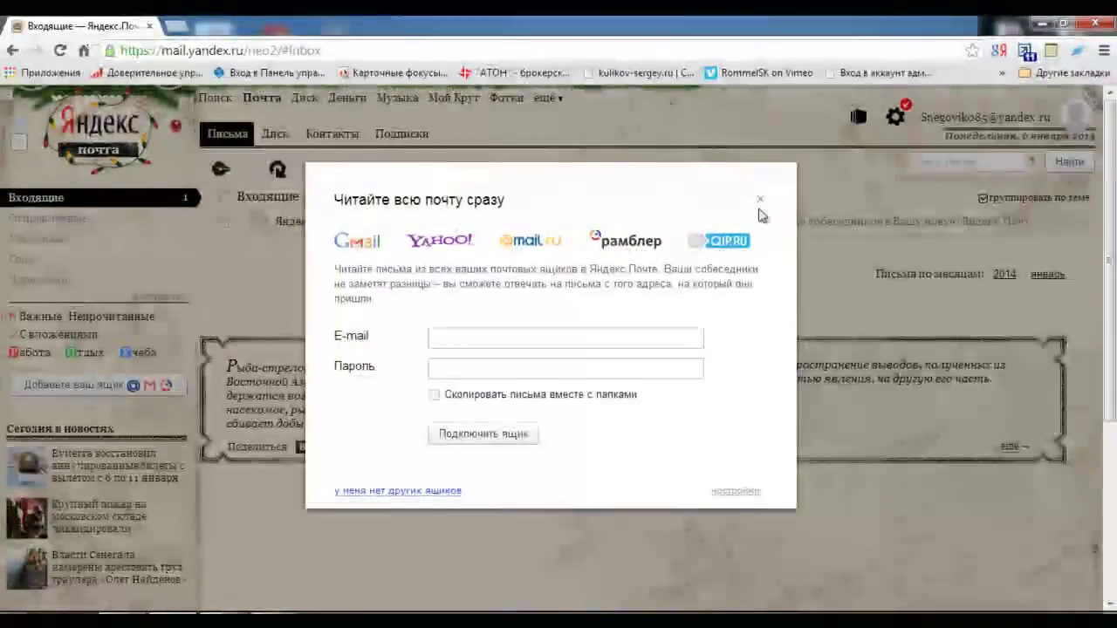
Dismiss the 'Читайте всю почту сразу' offer and go to the Деньги service.
click(760, 201)
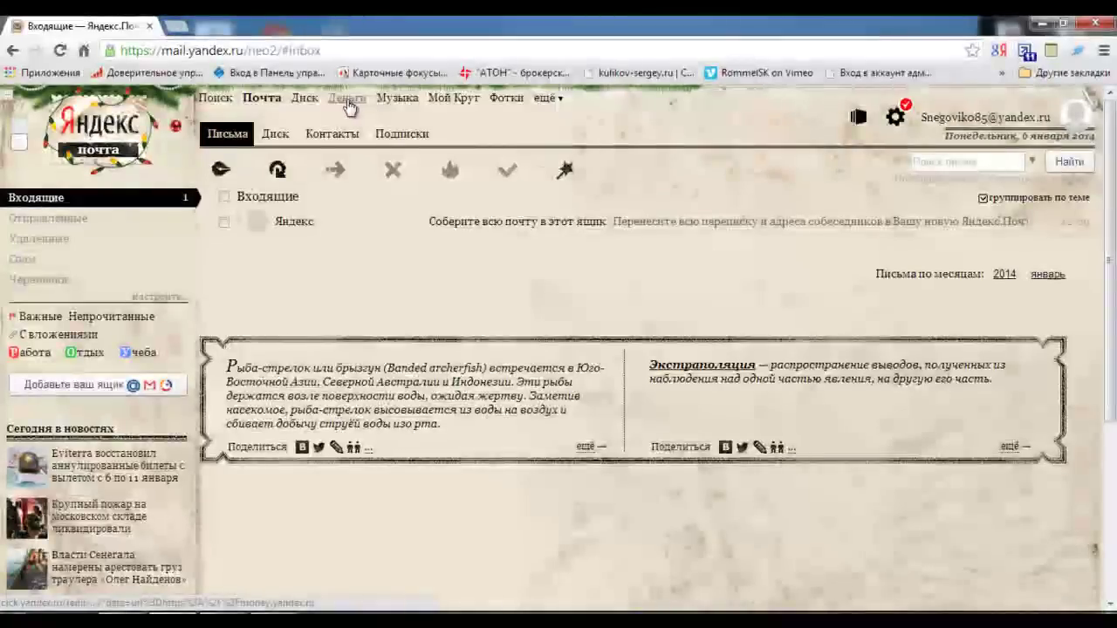
click(347, 100)
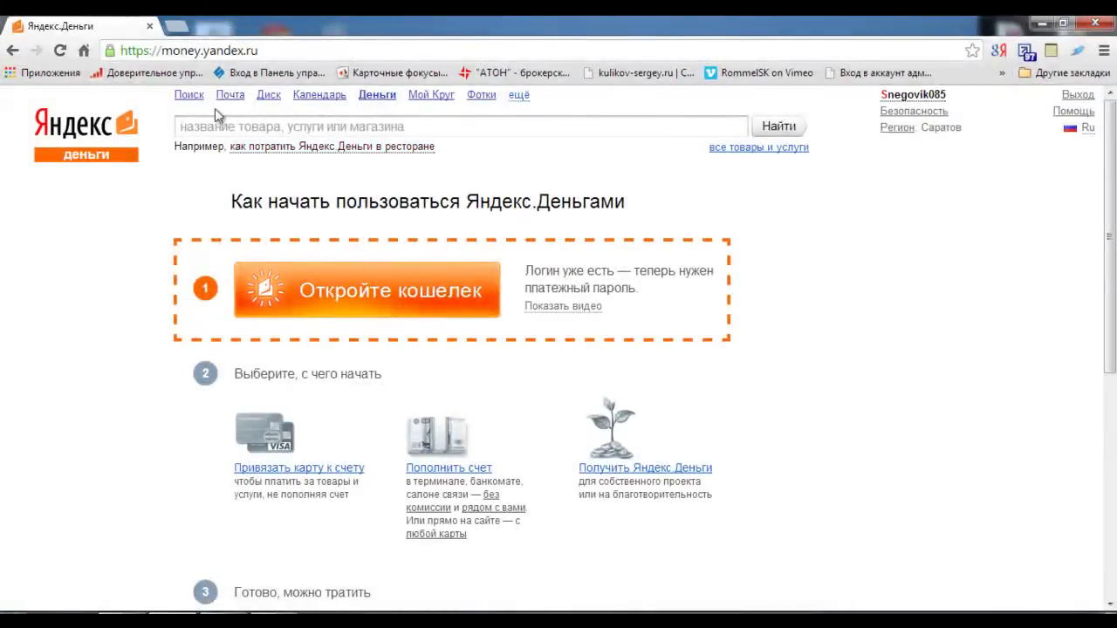
Point out the money part of the address, then choose 'Откройте кошелек' on the start page.
drag(202, 50, 161, 50)
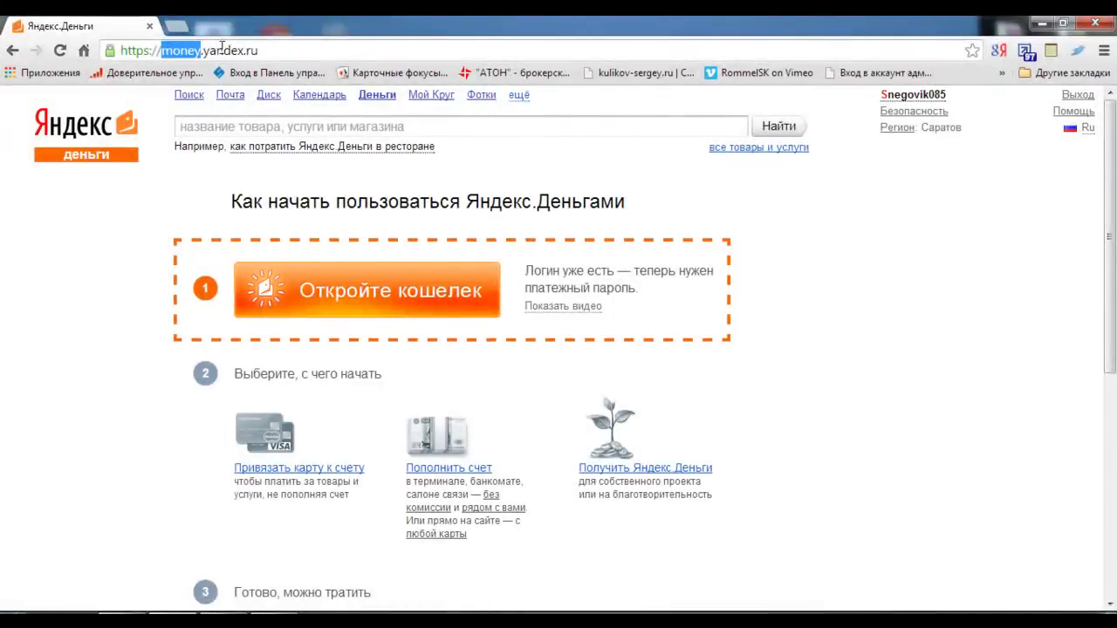
click(103, 221)
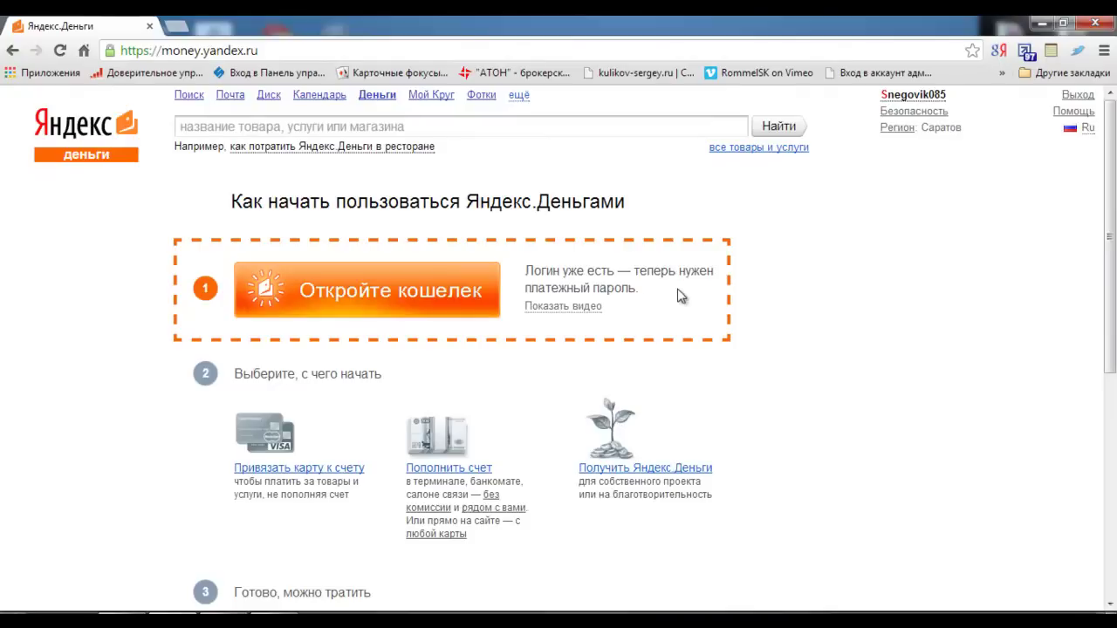
click(380, 297)
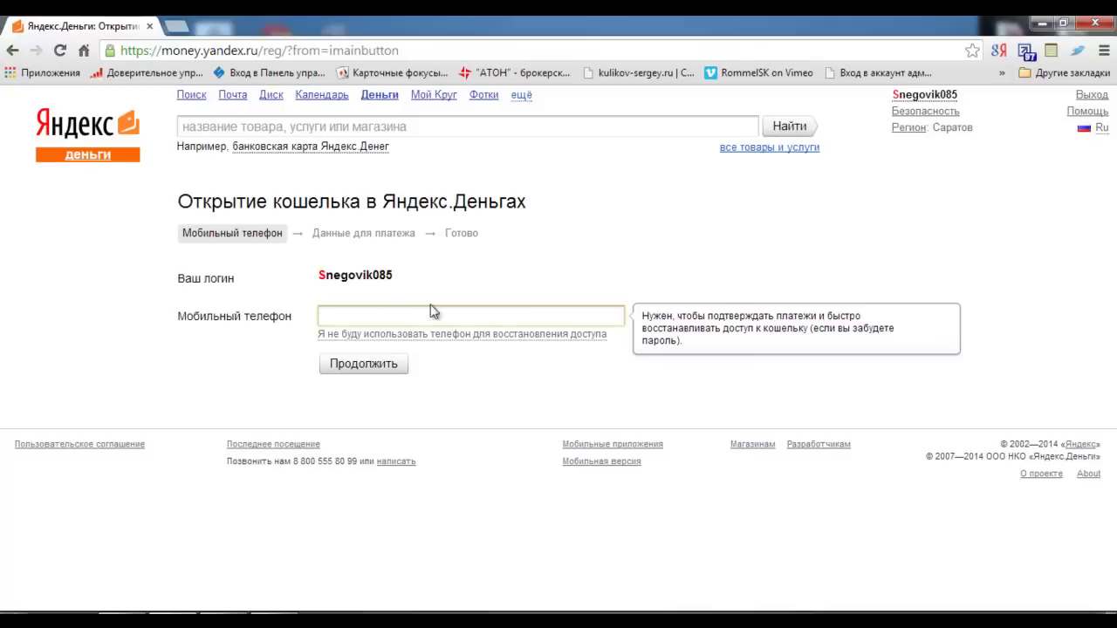
Enter the mobile phone number in the Мобильный телефон field and continue with Продолжить.
click(365, 365)
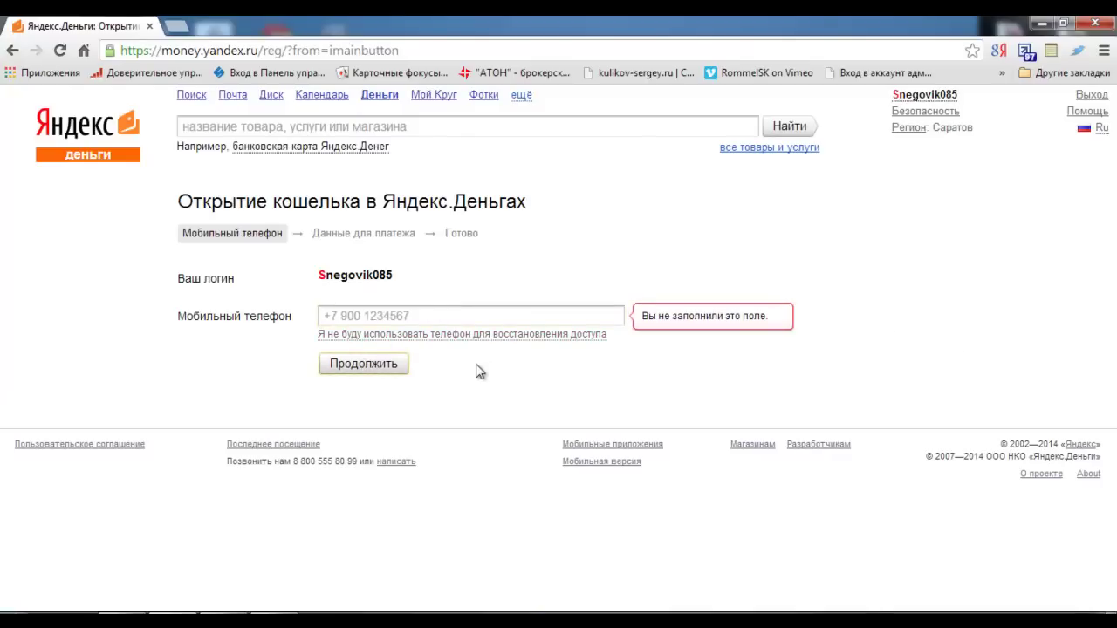
click(429, 311)
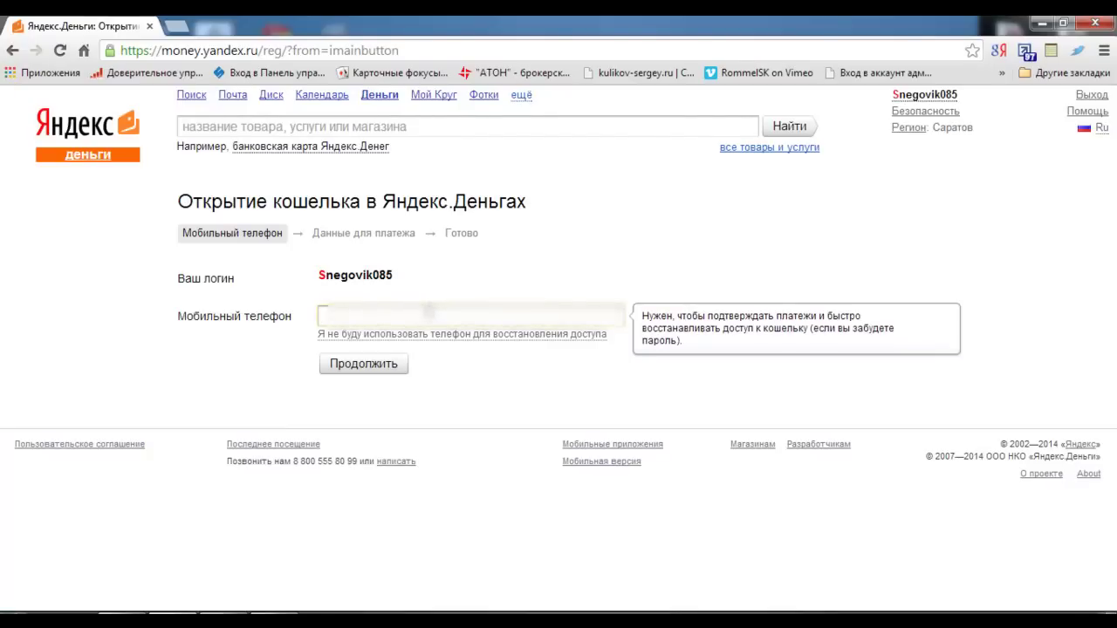
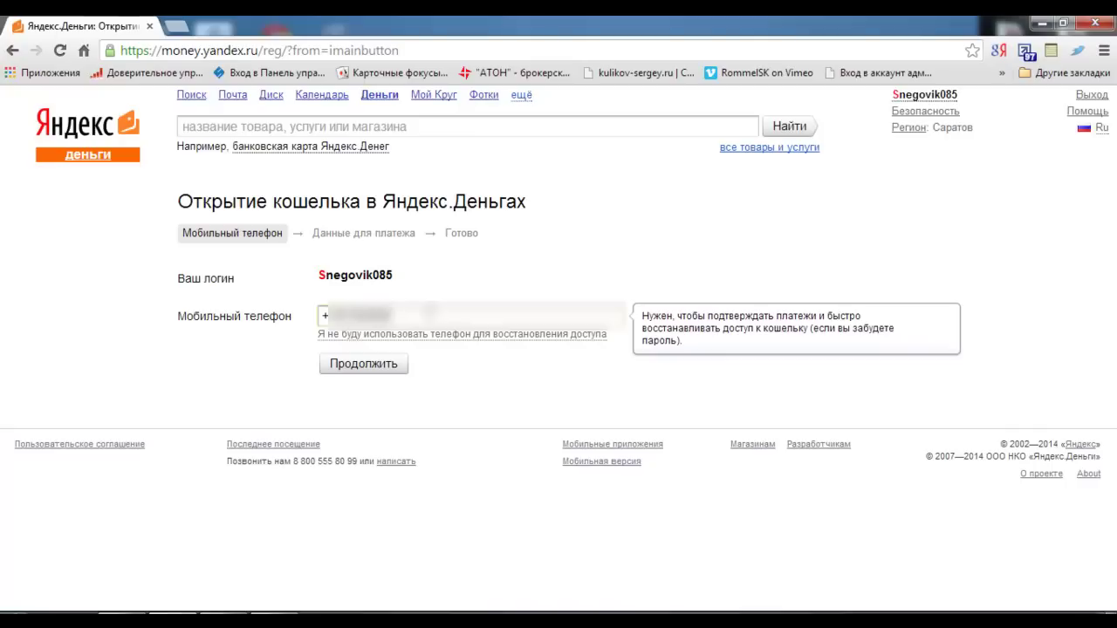
click(370, 367)
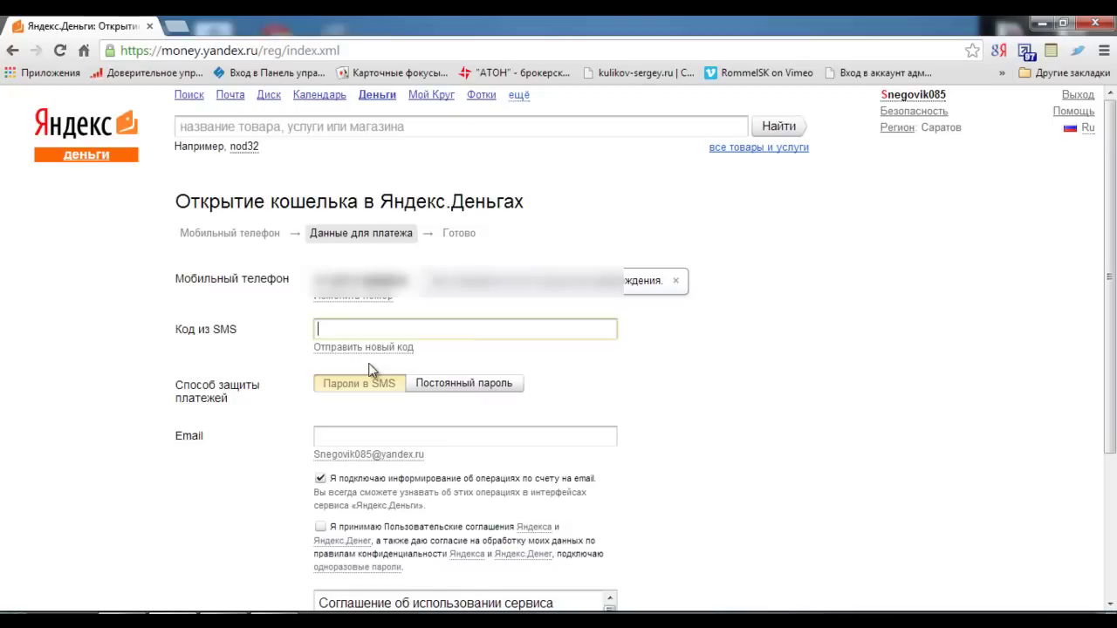
Enter the received SMS confirmation code and choose 'Постоянный пароль' as payment protection.
click(375, 327)
click(473, 389)
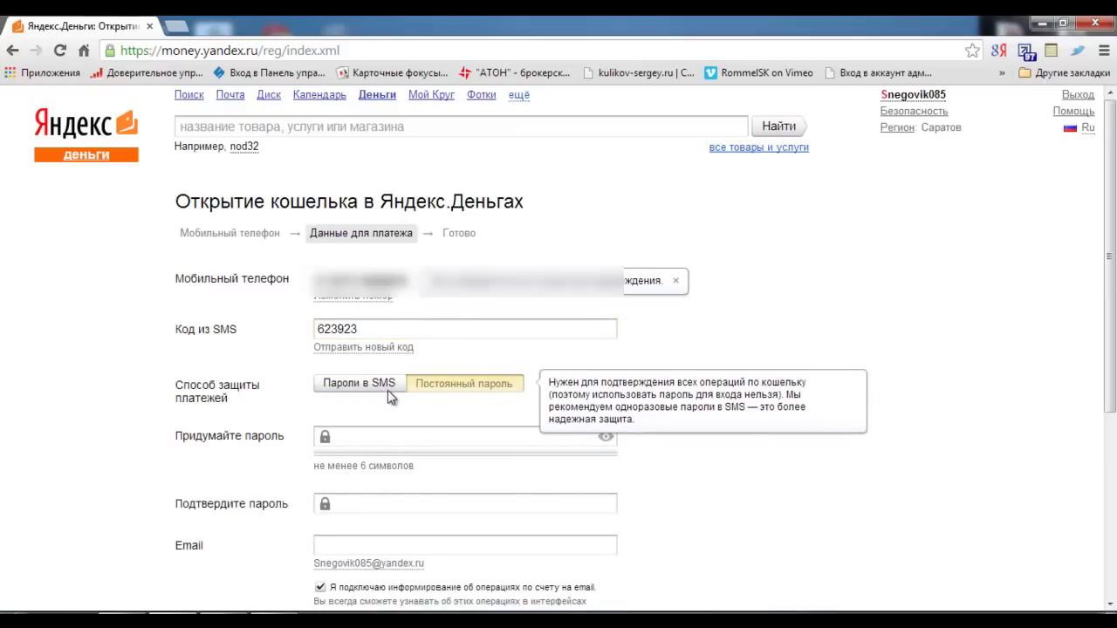
click(359, 434)
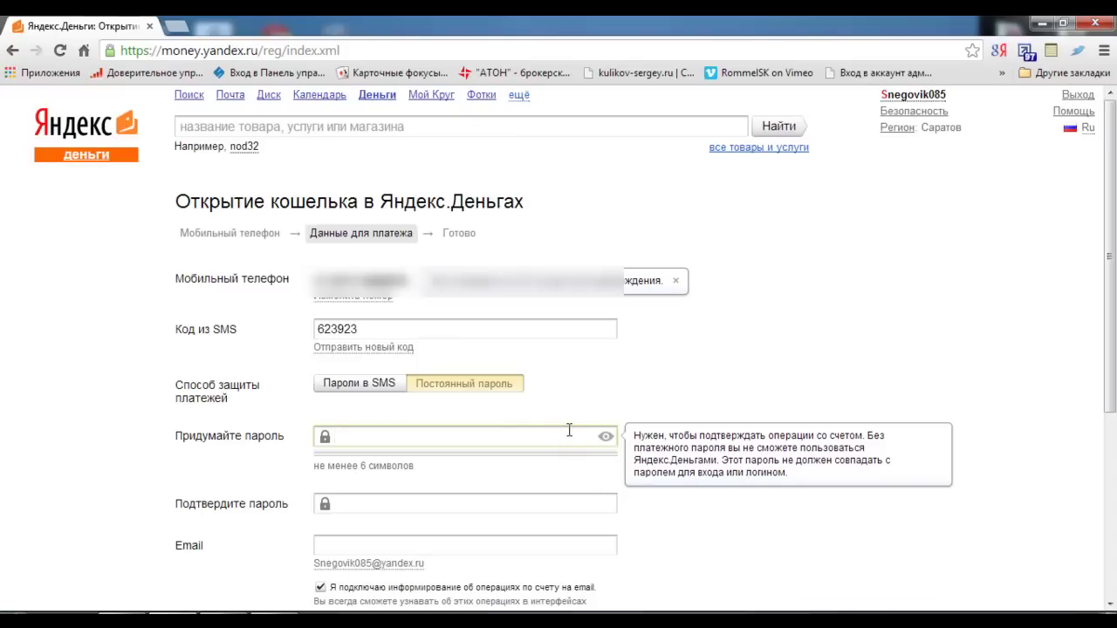
Set and confirm the permanent payment password, then fill in the suggested notification e-mail.
click(373, 384)
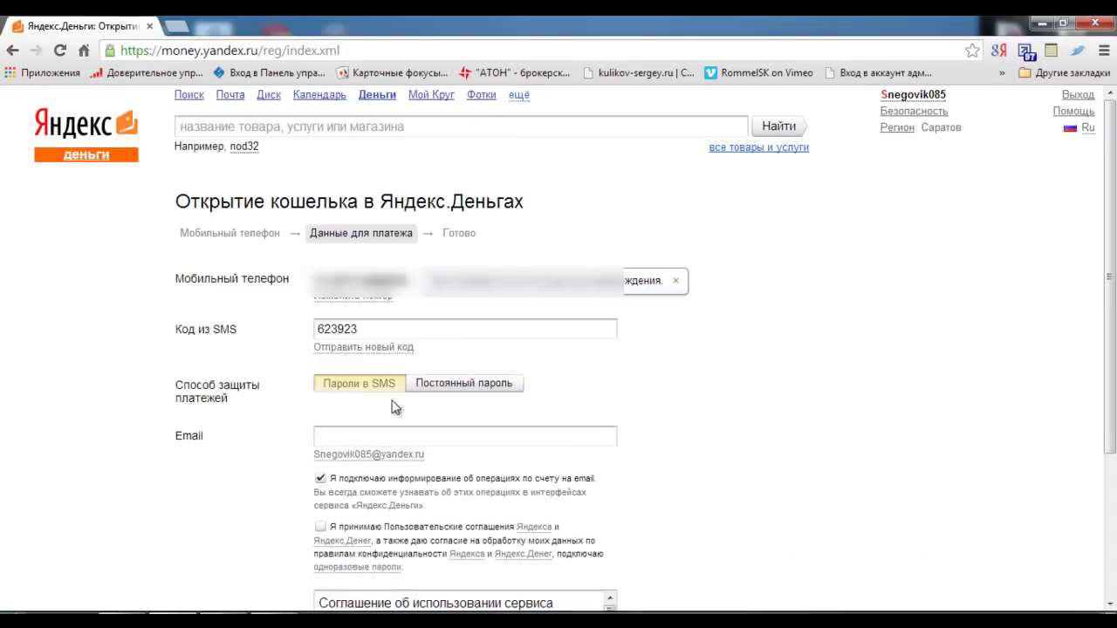
click(472, 389)
click(360, 437)
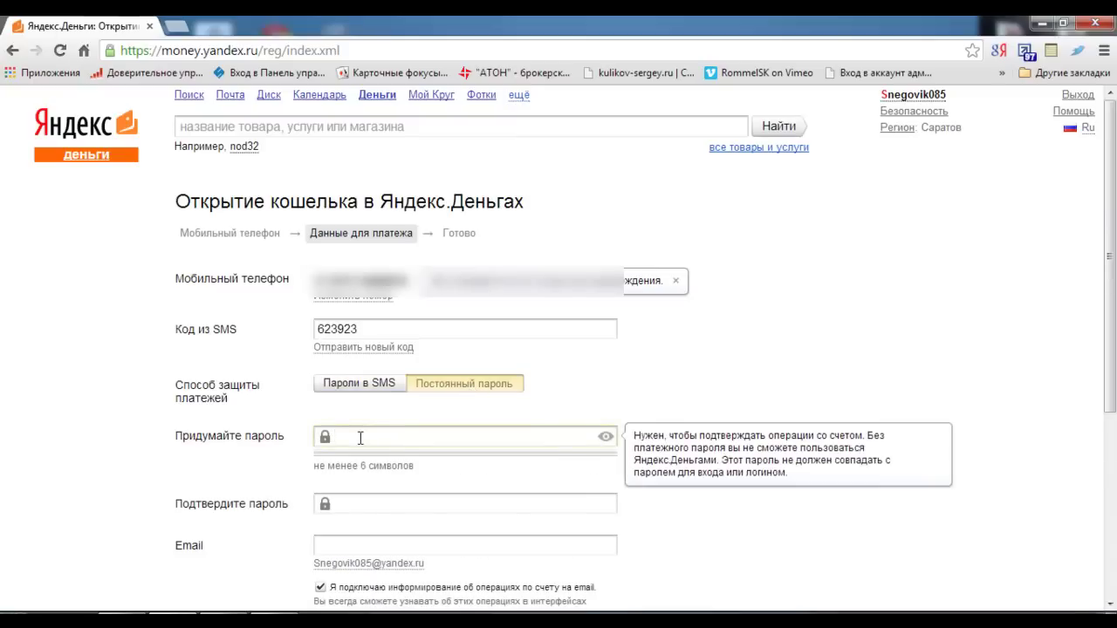
text(••••••••)
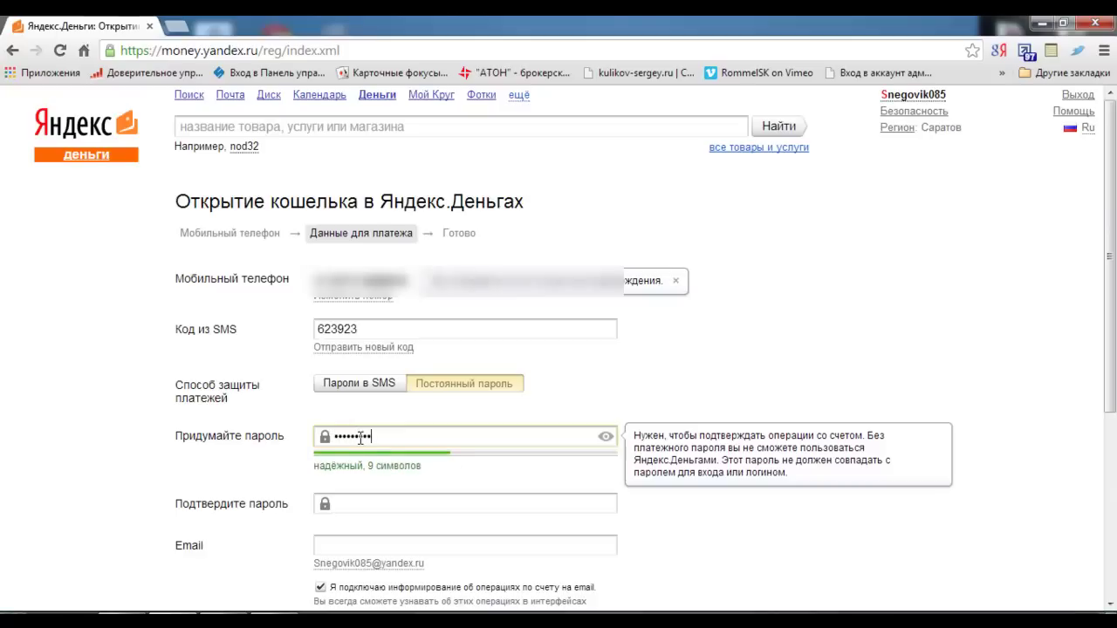
click(372, 505)
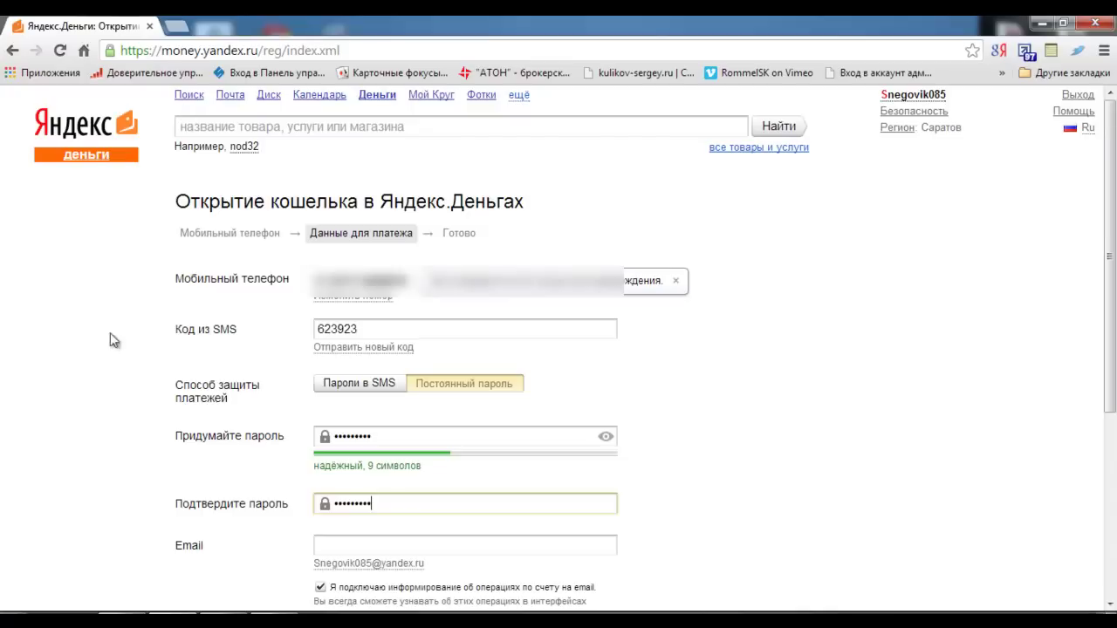
click(357, 543)
click(348, 565)
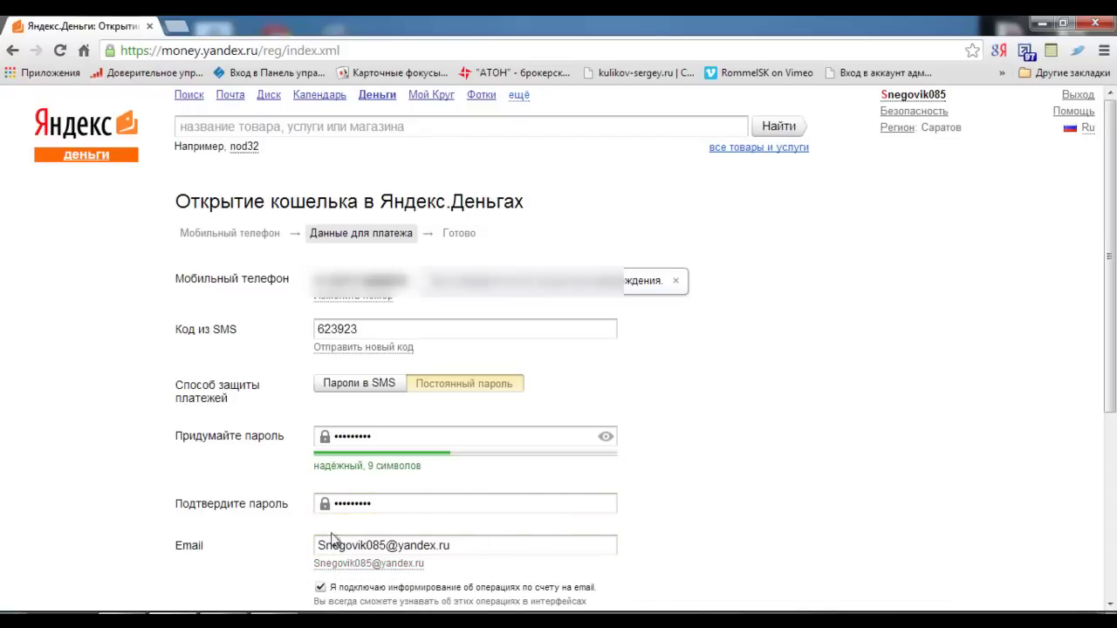
Tick the user-agreement checkbox and open the wallet with 'Открыть кошелек'.
scroll(863, 436, down, 4)
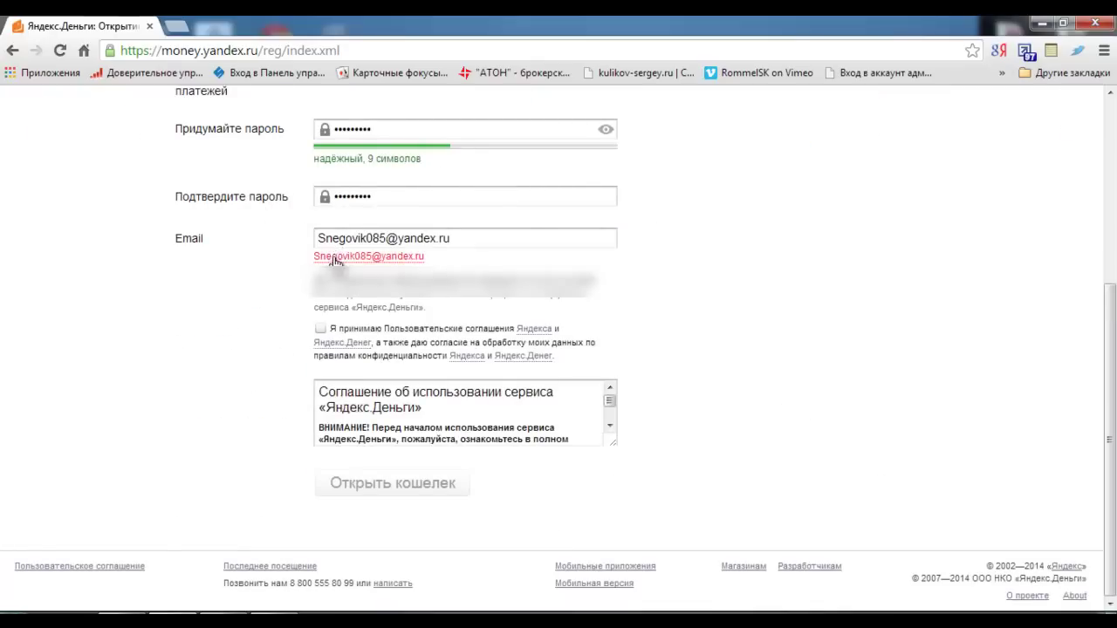
click(320, 329)
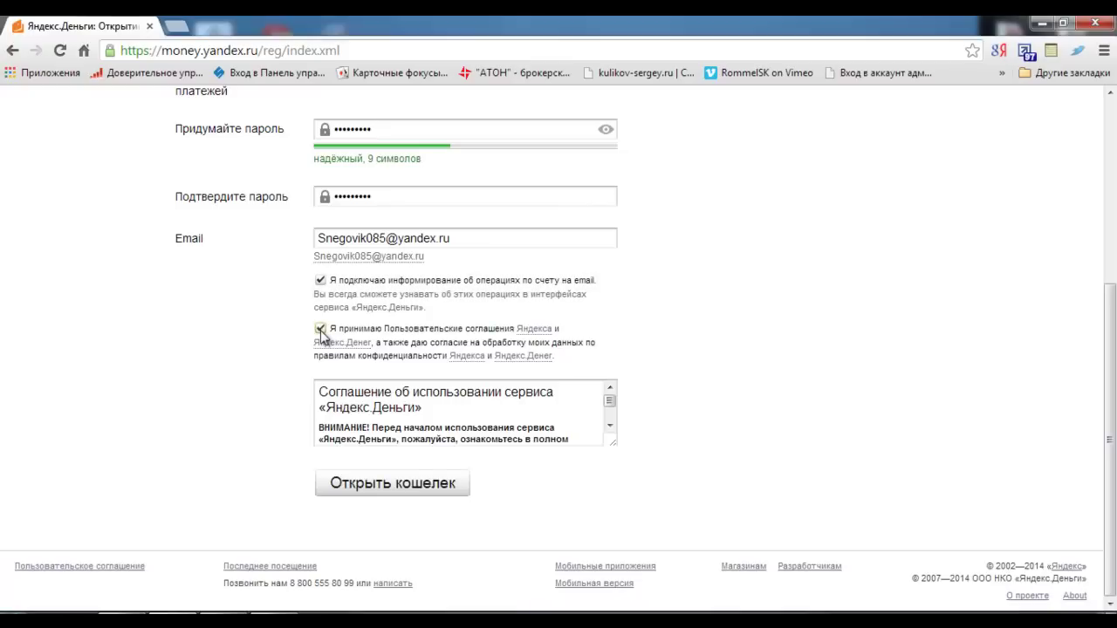
click(395, 489)
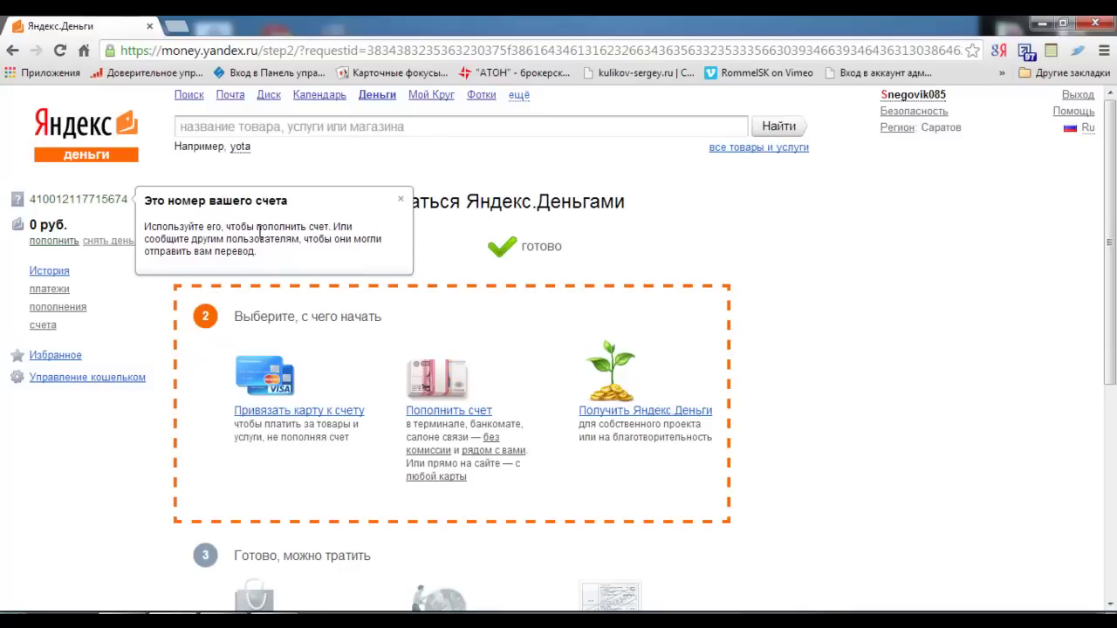
Close the 'Это номер вашего счета' tip and highlight the wallet account number to point it out.
click(400, 200)
drag(134, 202, 35, 199)
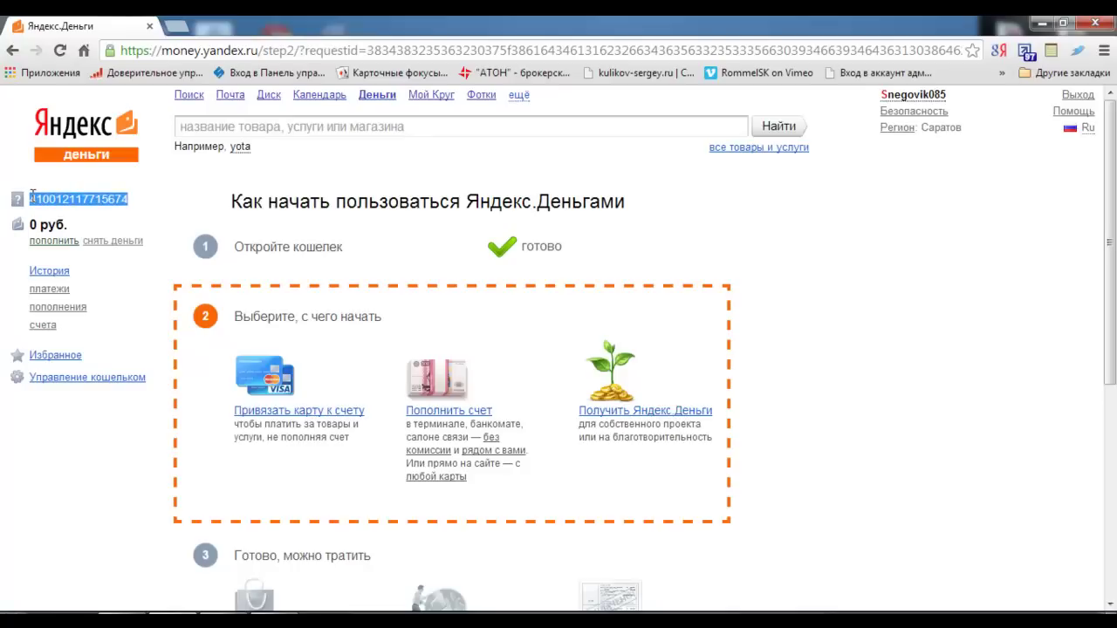
drag(31, 199, 131, 202)
click(131, 206)
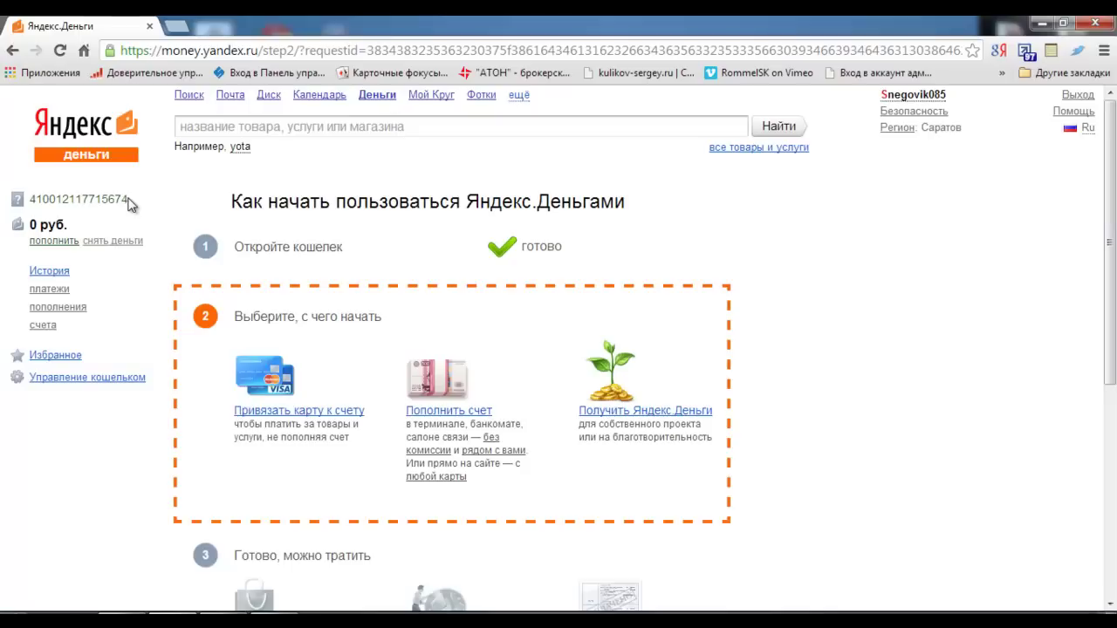
drag(130, 204, 31, 193)
click(129, 203)
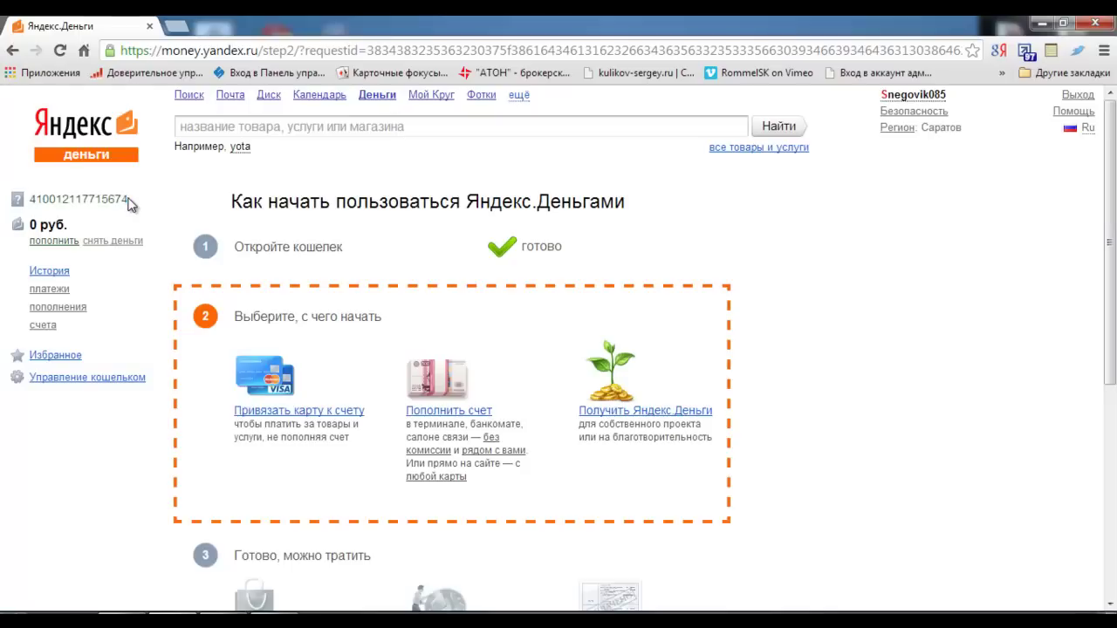